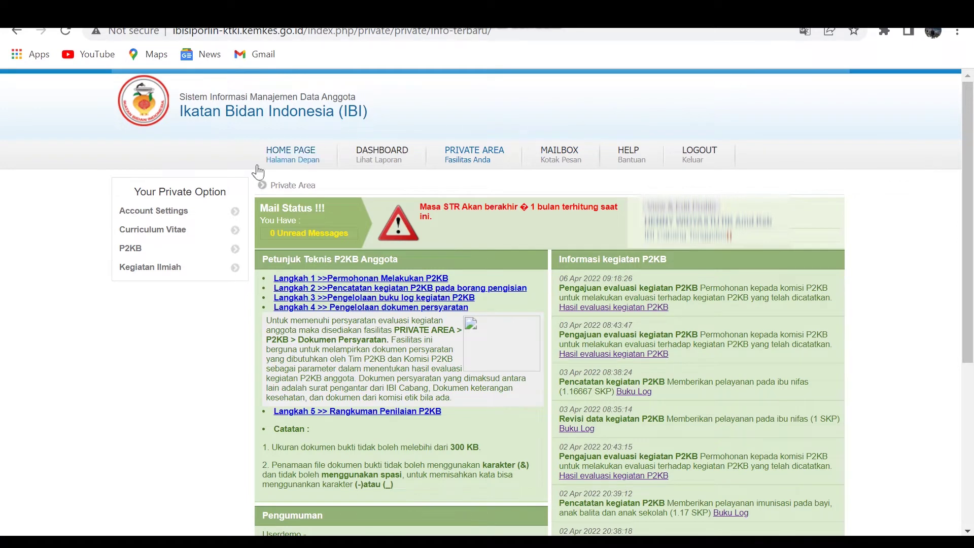
# - Open Identitas Pribadi under Curriculum Vitae, review the personal identity form and save it
pyautogui.click(236, 232)
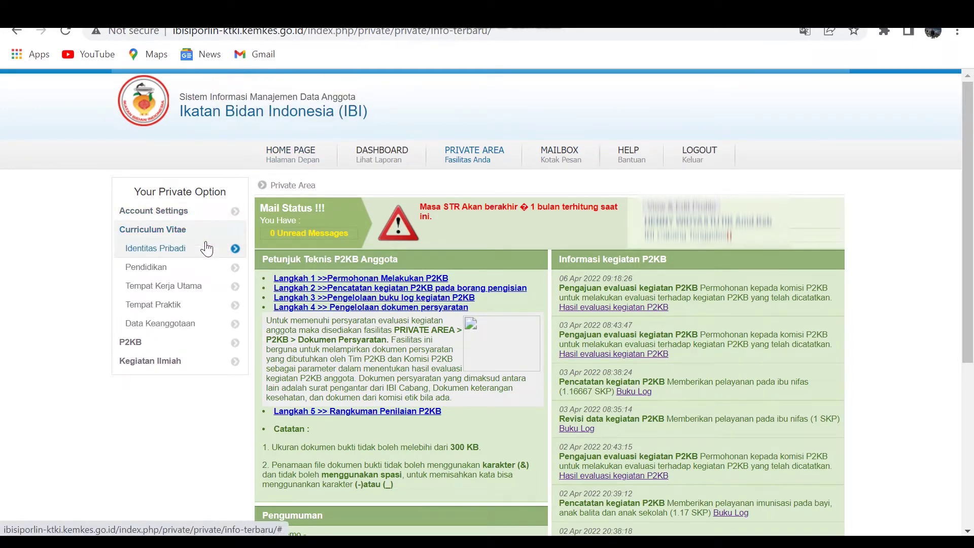
pyautogui.click(192, 250)
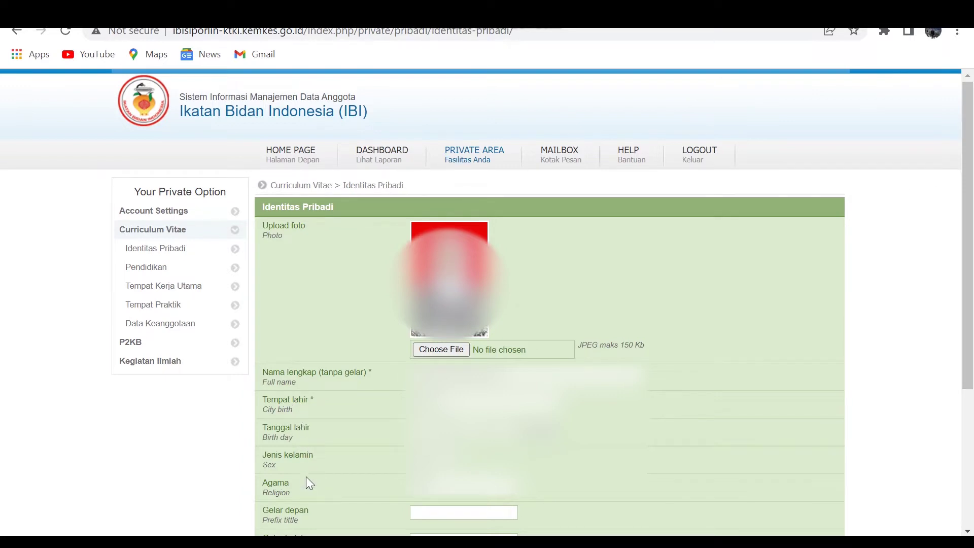
pyautogui.scroll(-4, 305, 488)
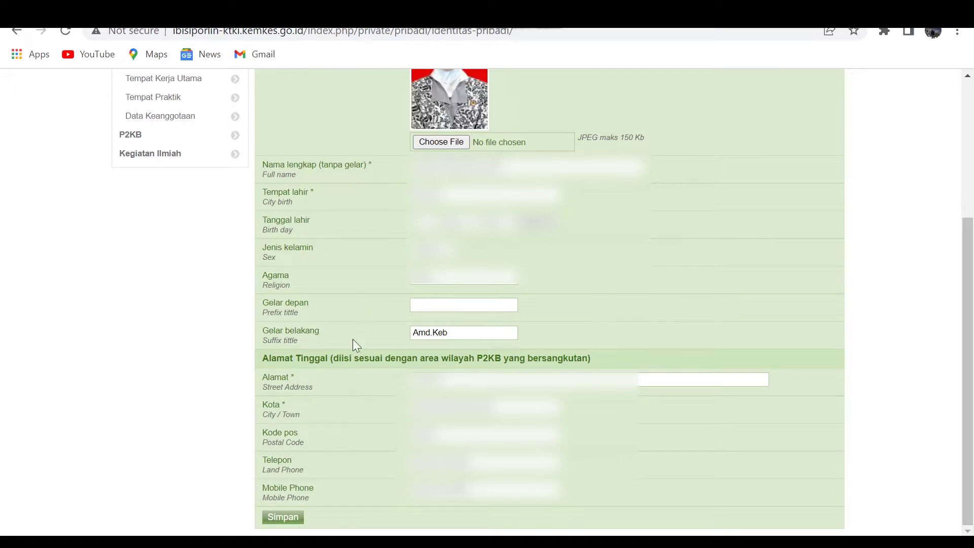
pyautogui.click(283, 517)
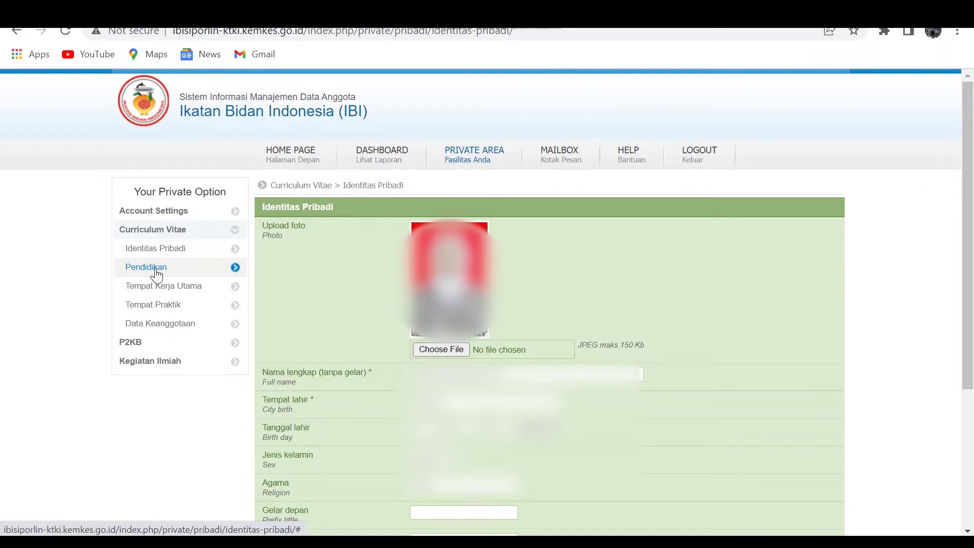
# - View the Pendidikan records, look at the blank form for adding education data, and return to the list
pyautogui.click(236, 268)
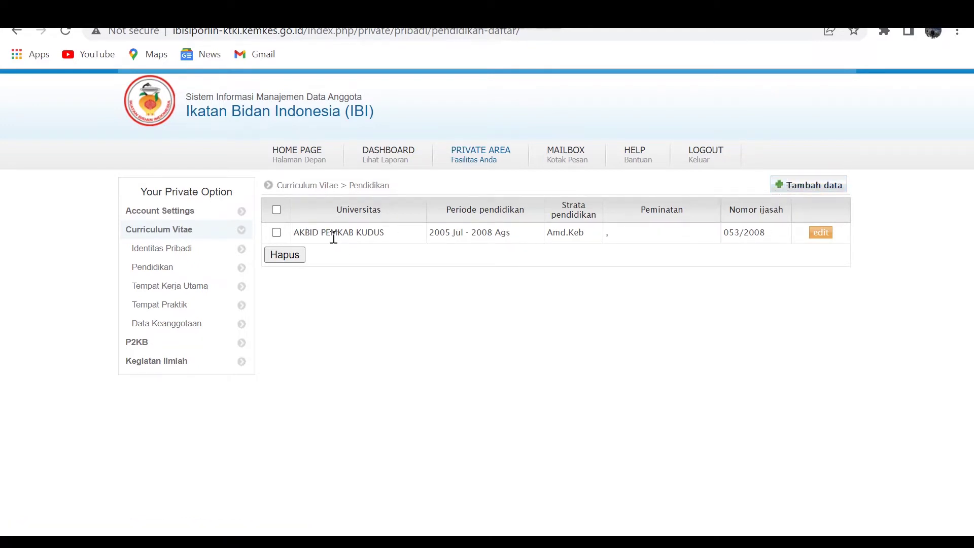
pyautogui.click(784, 189)
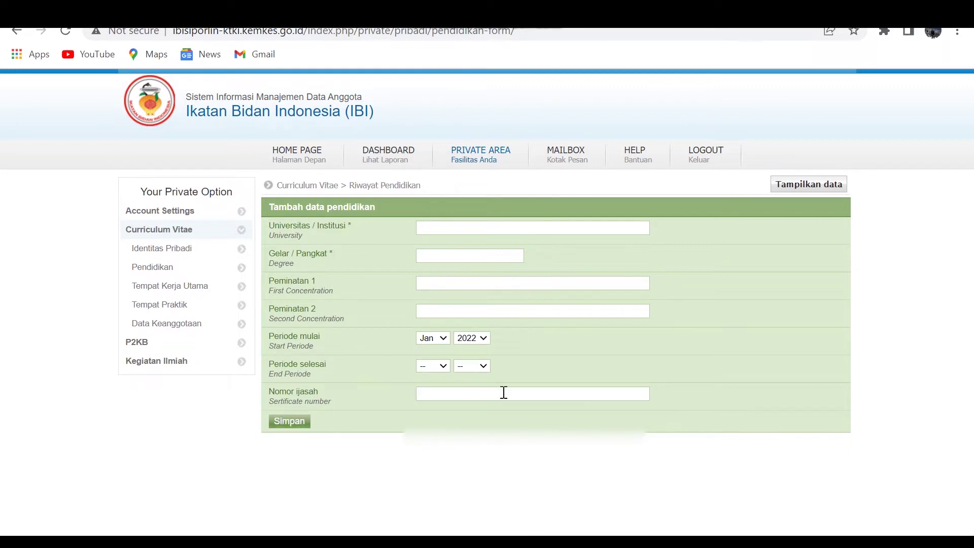
pyautogui.click(242, 275)
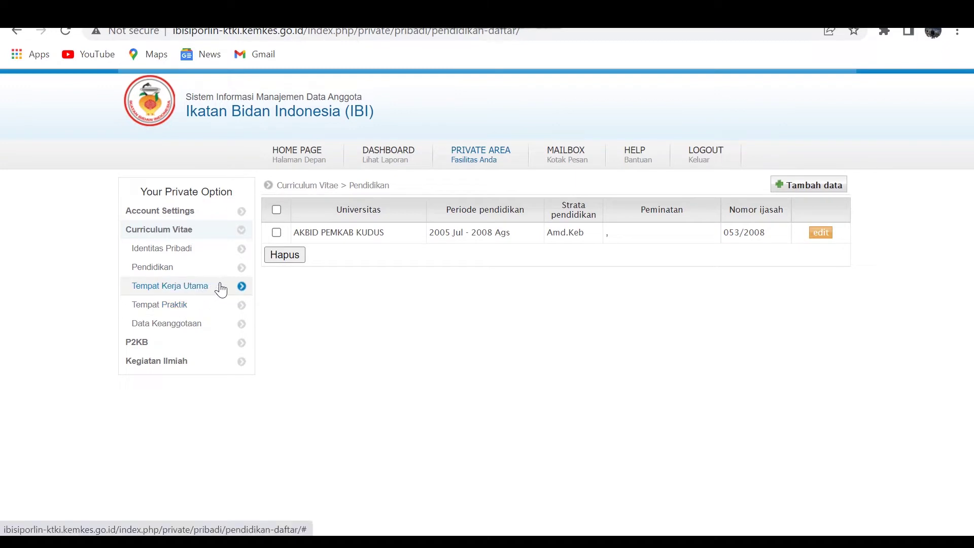
# - View the Tempat Kerja Utama form and check the available Status Kepegawaian options without changing the selection
pyautogui.click(242, 287)
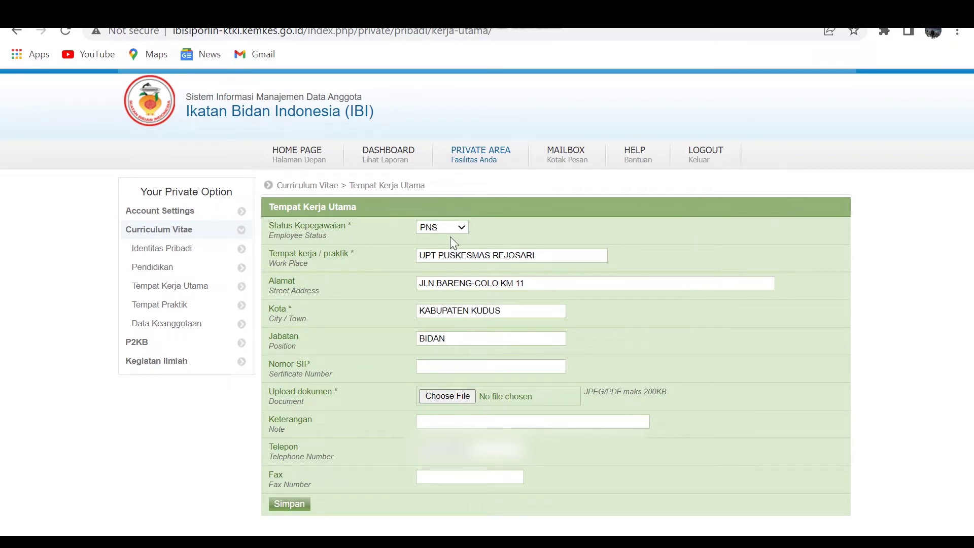
pyautogui.click(461, 228)
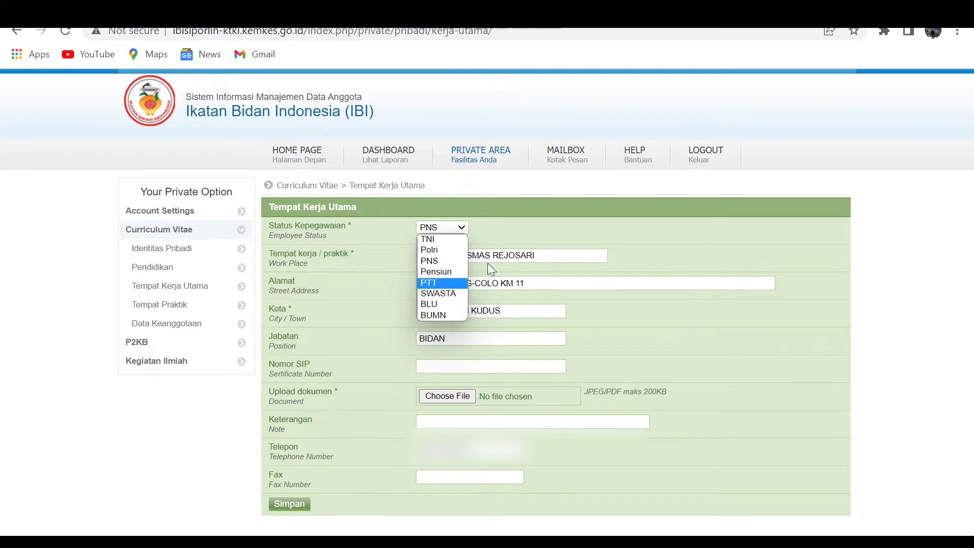
pyautogui.click(529, 232)
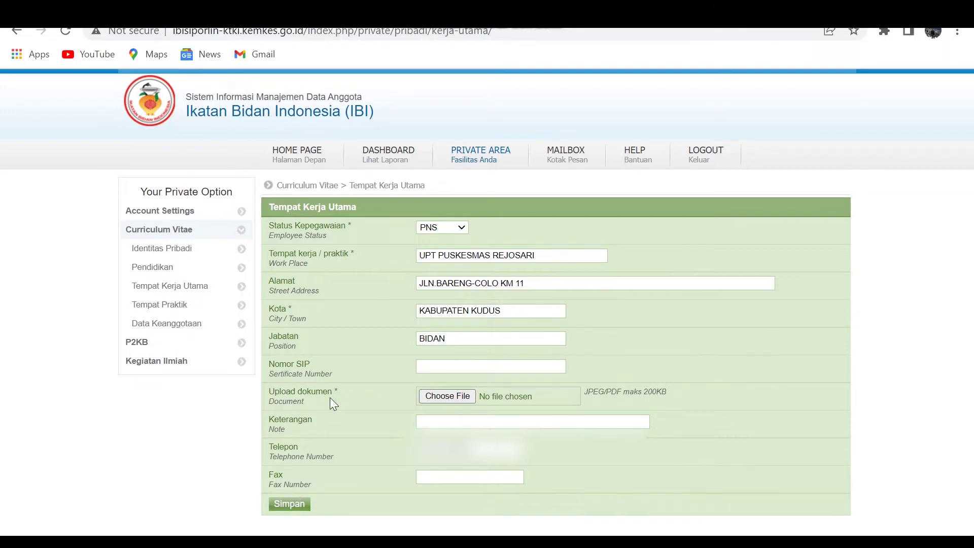
# - View the Tempat Praktik list and the Data Keanggotaan membership page
pyautogui.click(238, 307)
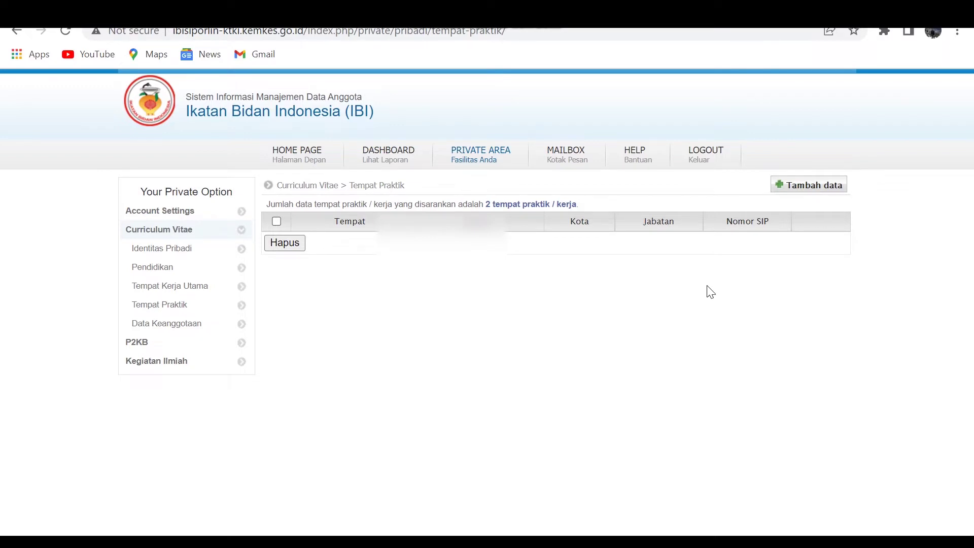
pyautogui.click(241, 325)
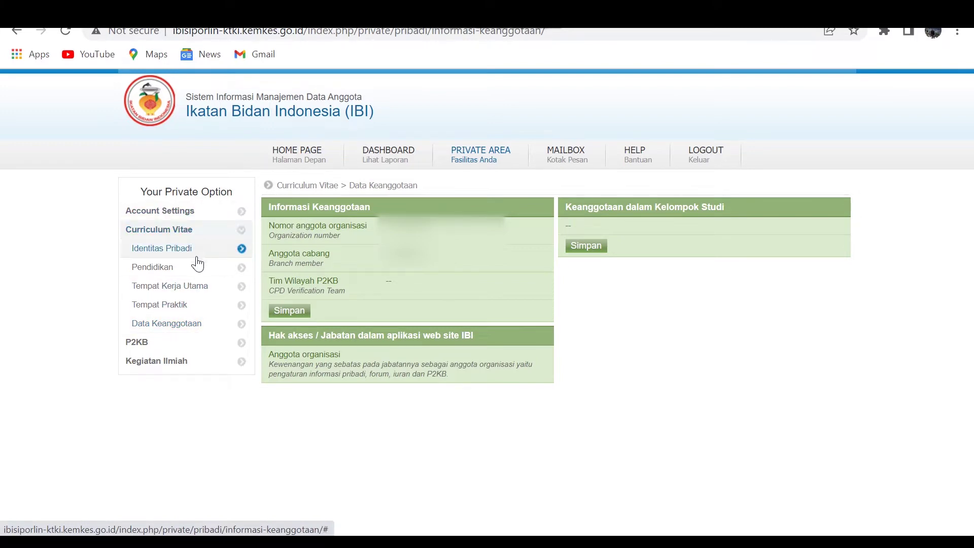
# - View the Permohonan melakukan P2KB page and open the blank form for adding an application
pyautogui.click(242, 344)
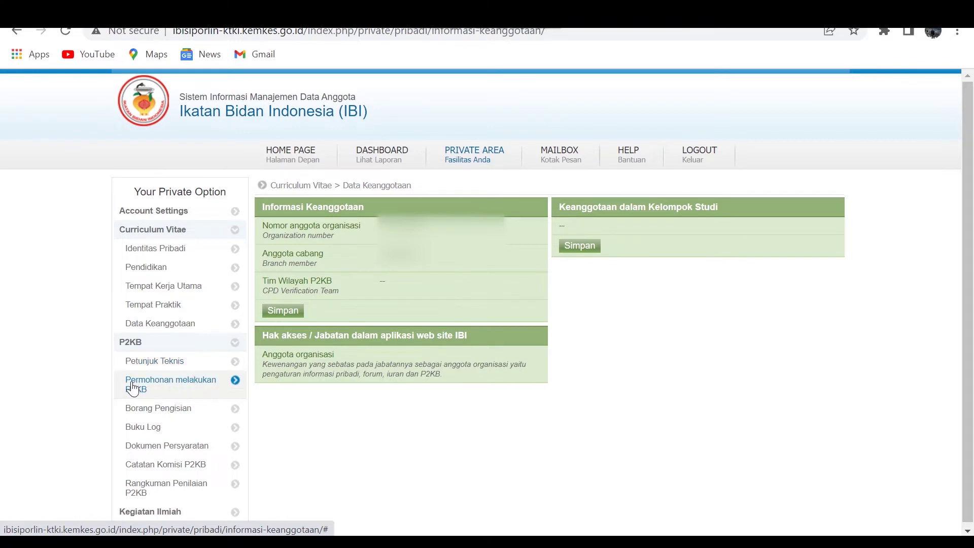
pyautogui.click(234, 383)
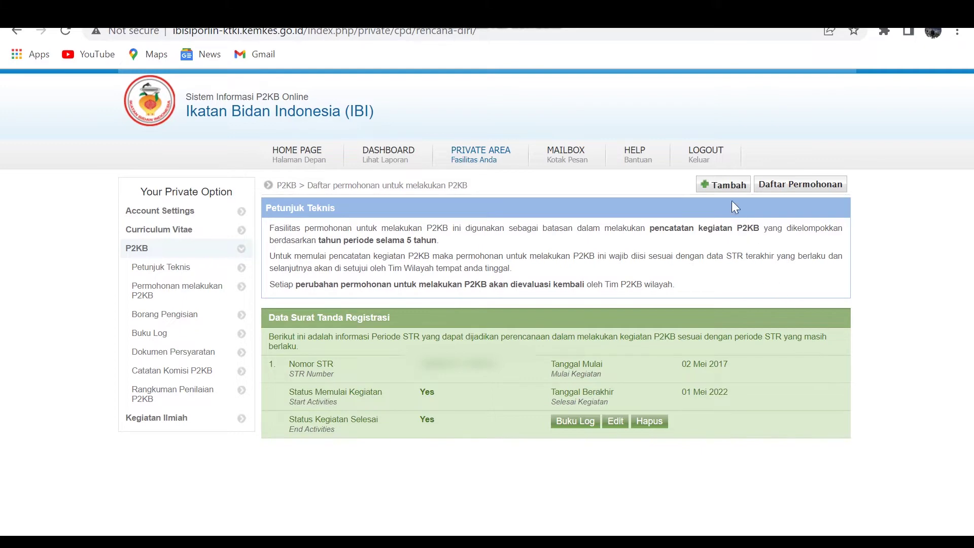
pyautogui.click(716, 192)
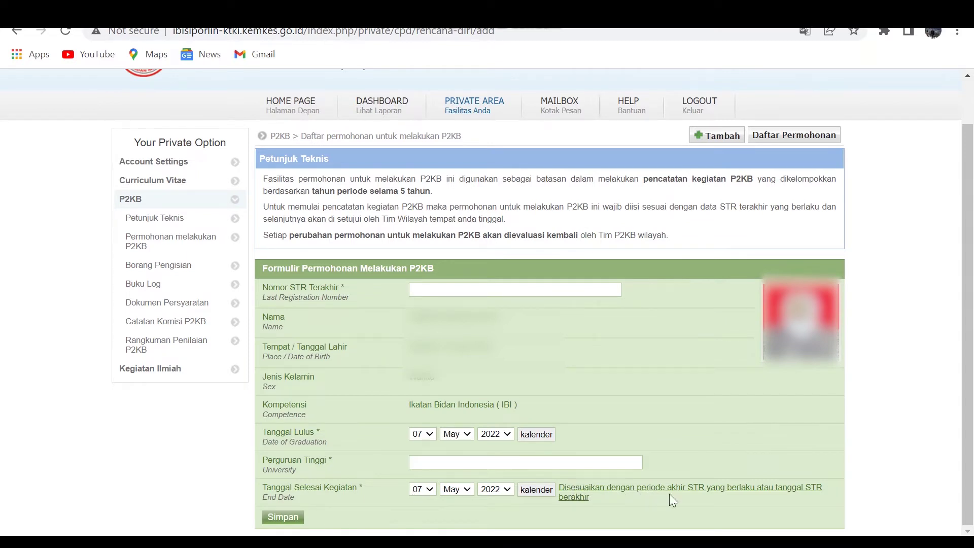
# - In Borang Pengisian, view the input form for Memberi Pelayanan Keluarga Berencana and return to the activity list
pyautogui.click(234, 272)
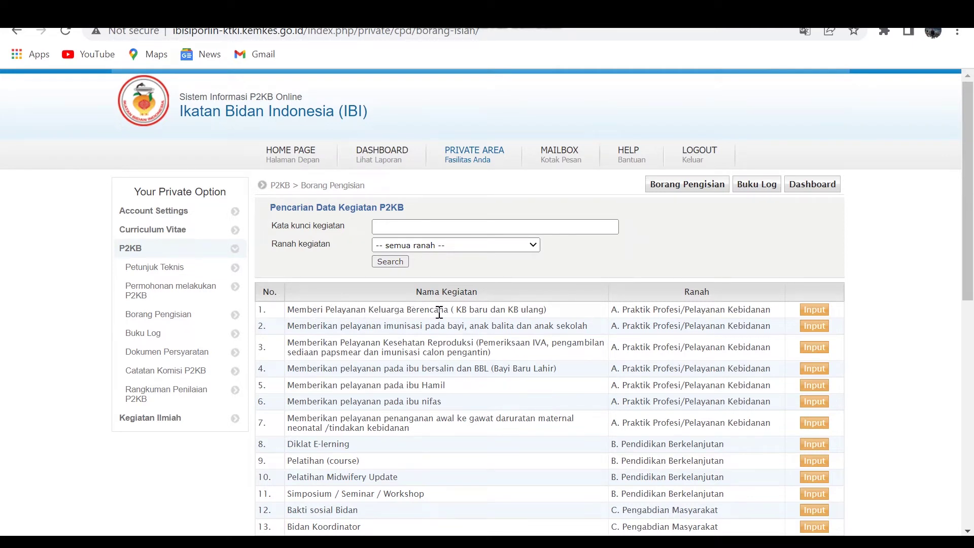
pyautogui.click(813, 310)
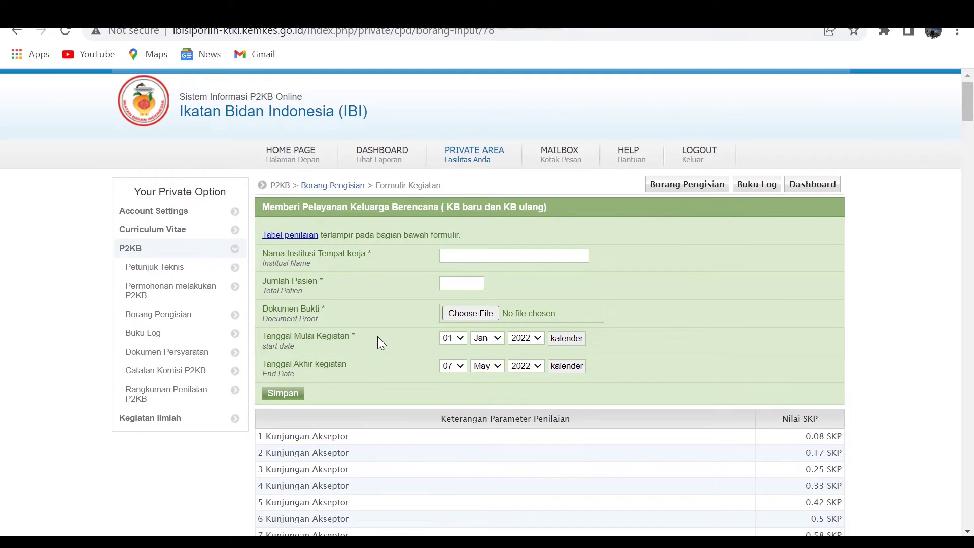
pyautogui.click(232, 316)
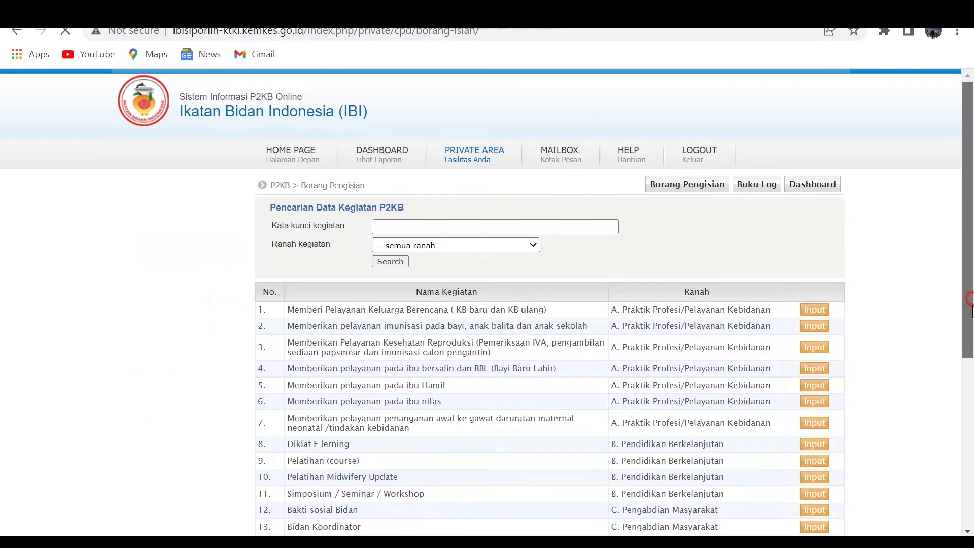
# - View the input form for immunisation services to babies, toddlers and schoolchildren, and return to the activity list
pyautogui.moveTo(970, 307); pyautogui.dragTo(970, 365)
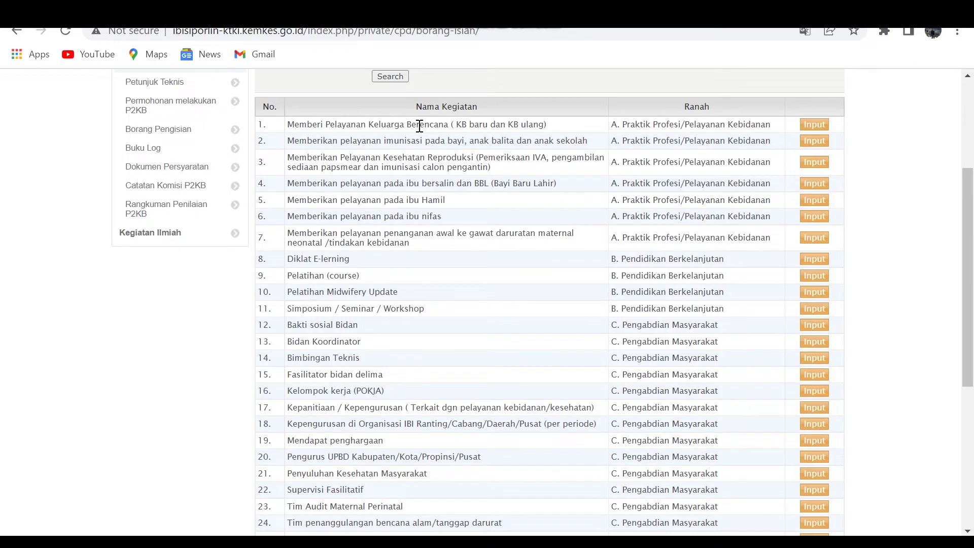
pyautogui.click(815, 142)
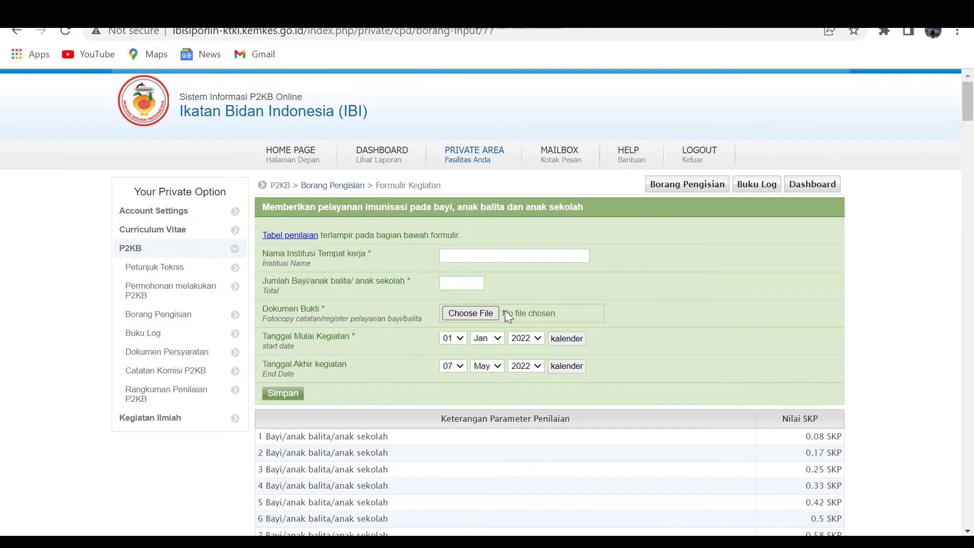
pyautogui.click(213, 314)
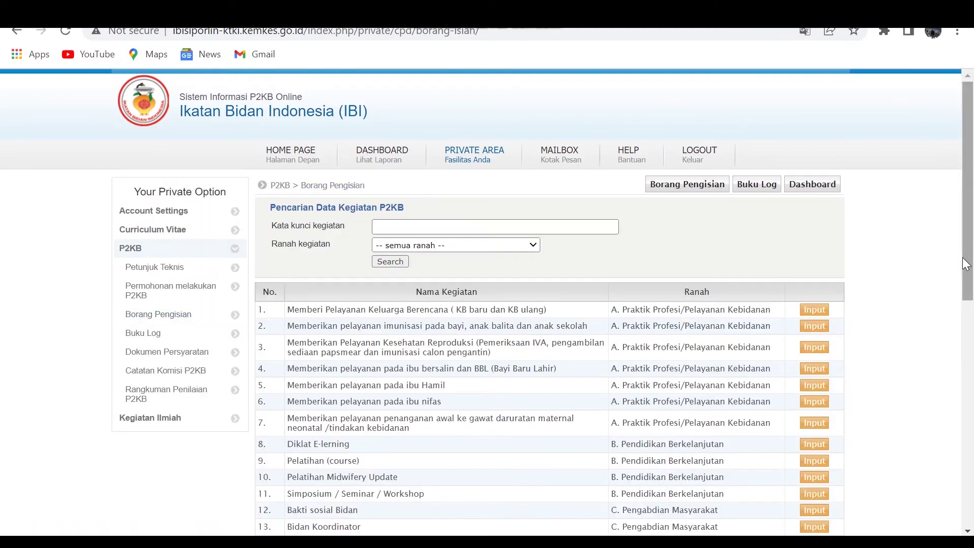
# - Open the Simposium / Seminar / Workshop input form and set Lama waktu to 4 hours
pyautogui.moveTo(966, 260); pyautogui.dragTo(972, 354)
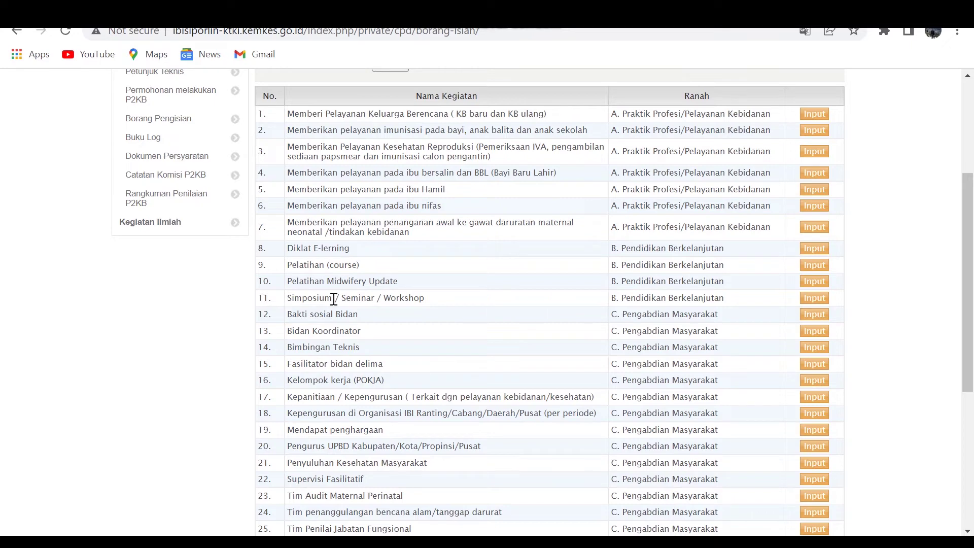
pyautogui.click(805, 301)
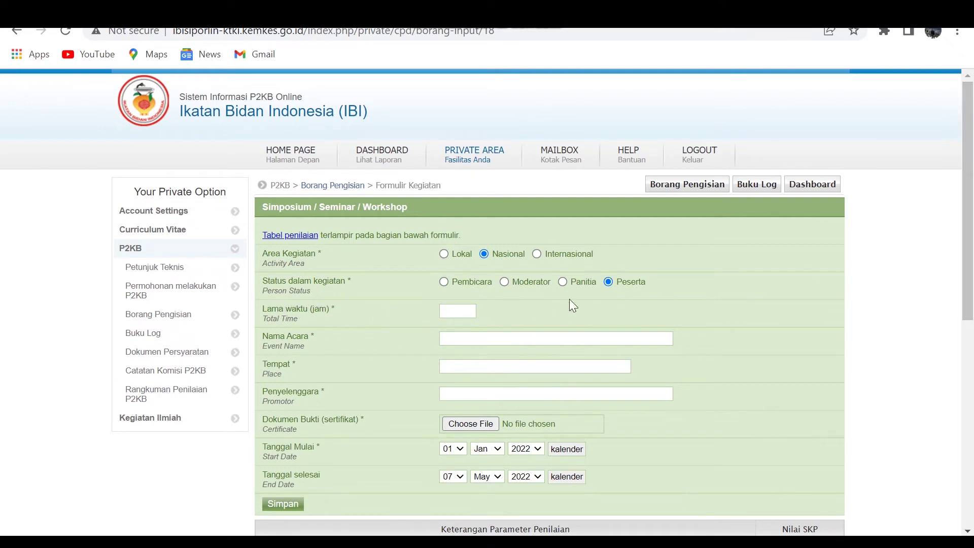
pyautogui.click(443, 310)
pyautogui.click(448, 335)
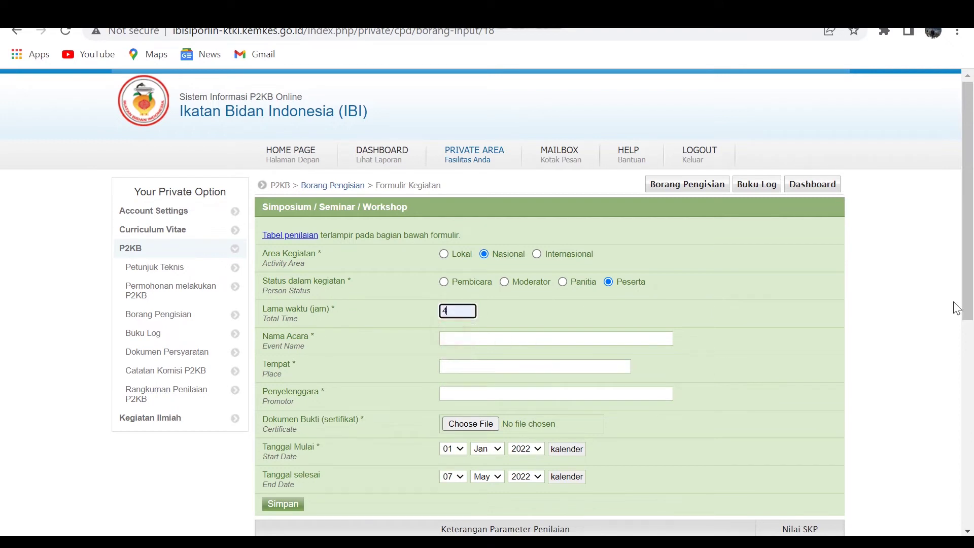
# - Examine the SKP values by activity area, participant status and duration in the seminar form's scoring table
pyautogui.scroll(-3, 962, 325)
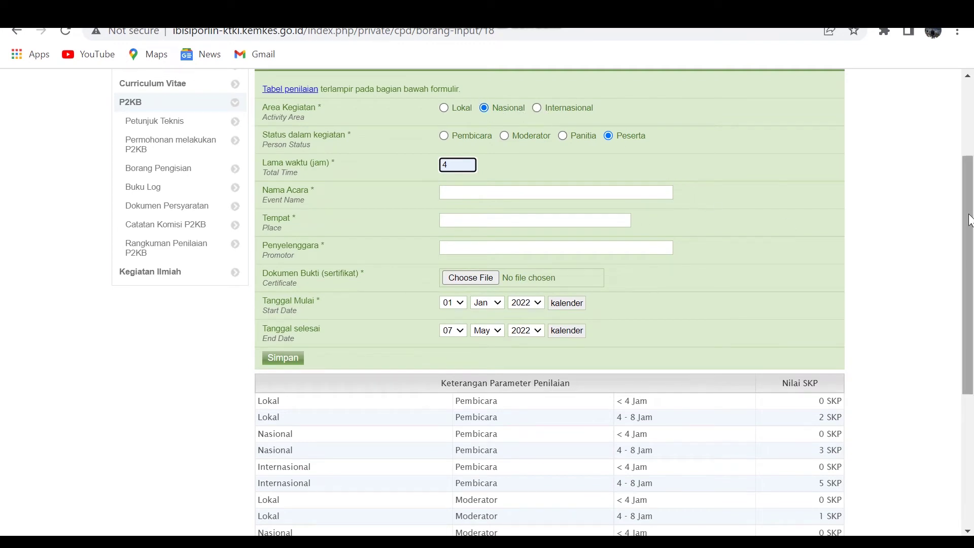
pyautogui.scroll(-2, 970, 284)
pyautogui.scroll(-3, 970, 284)
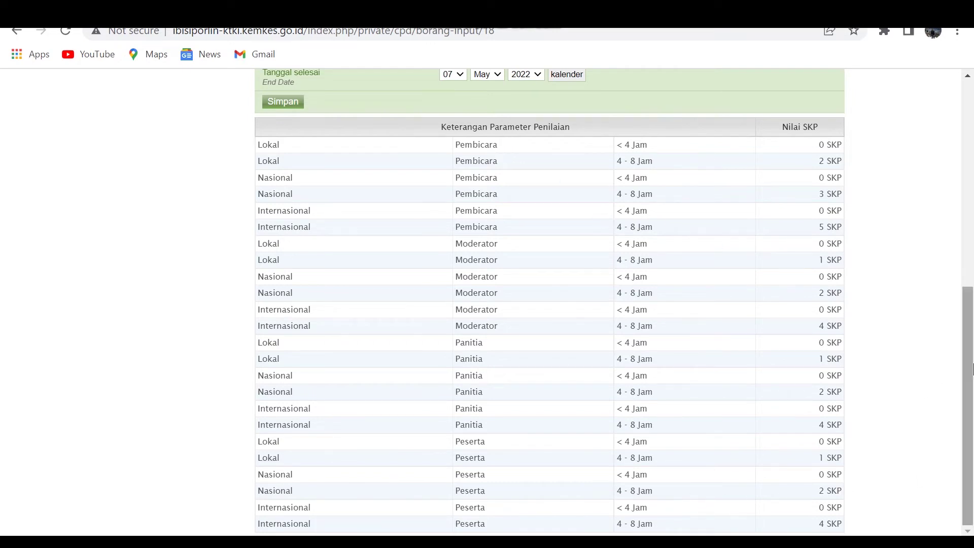
pyautogui.moveTo(970, 362); pyautogui.dragTo(972, 192)
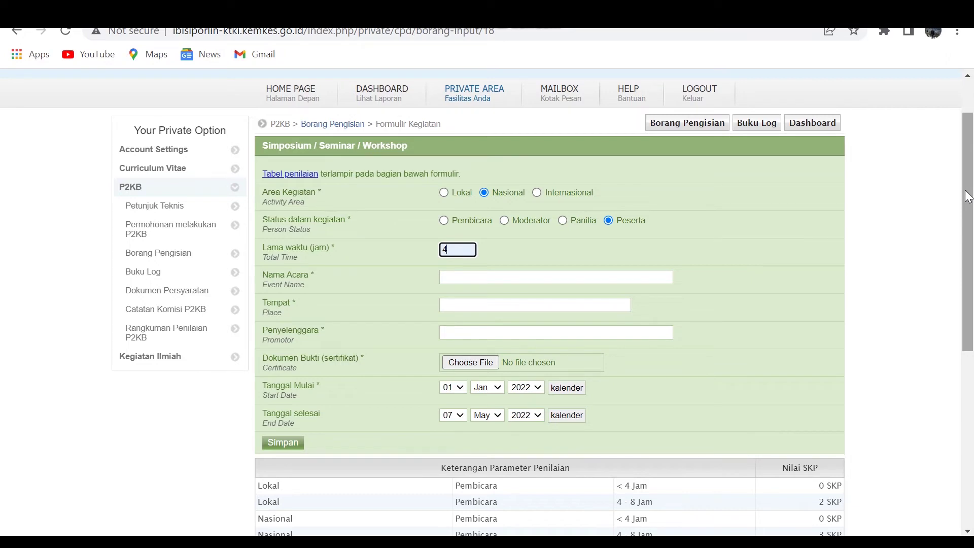
pyautogui.click(509, 252)
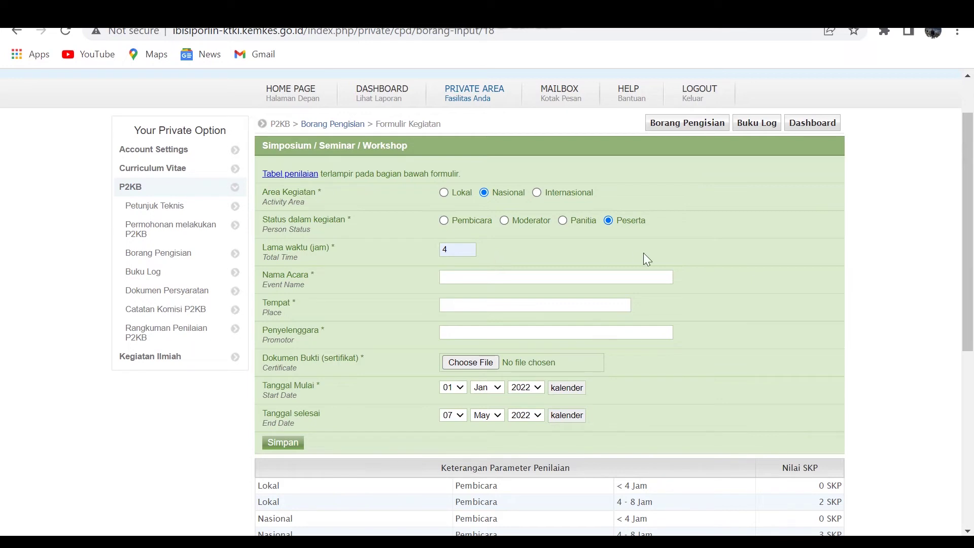
pyautogui.click(467, 248)
pyautogui.doubleClick(446, 248)
pyautogui.click(461, 249)
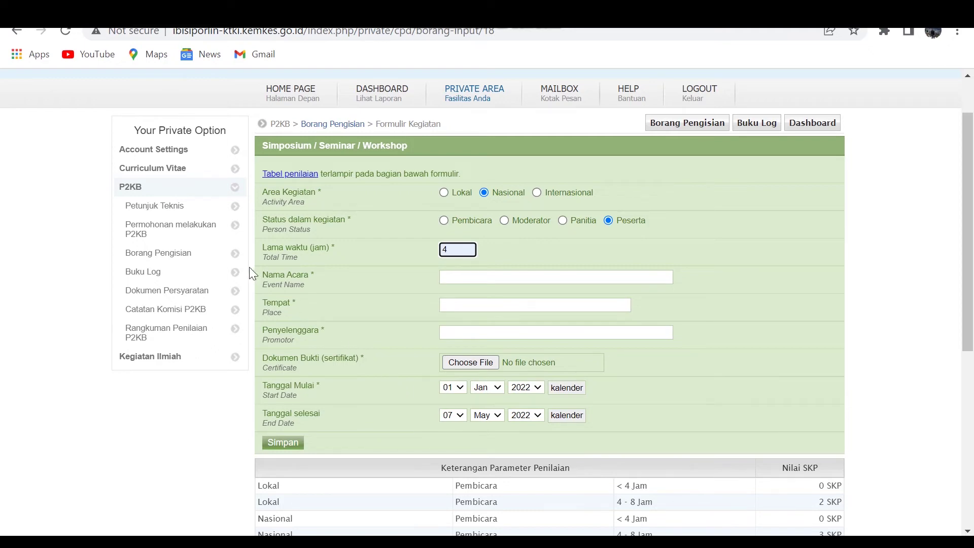
# - Leave the seminar form and view the Keluarga Berencana activity details in the Buku Log for the 2017/2018 period
pyautogui.click(211, 254)
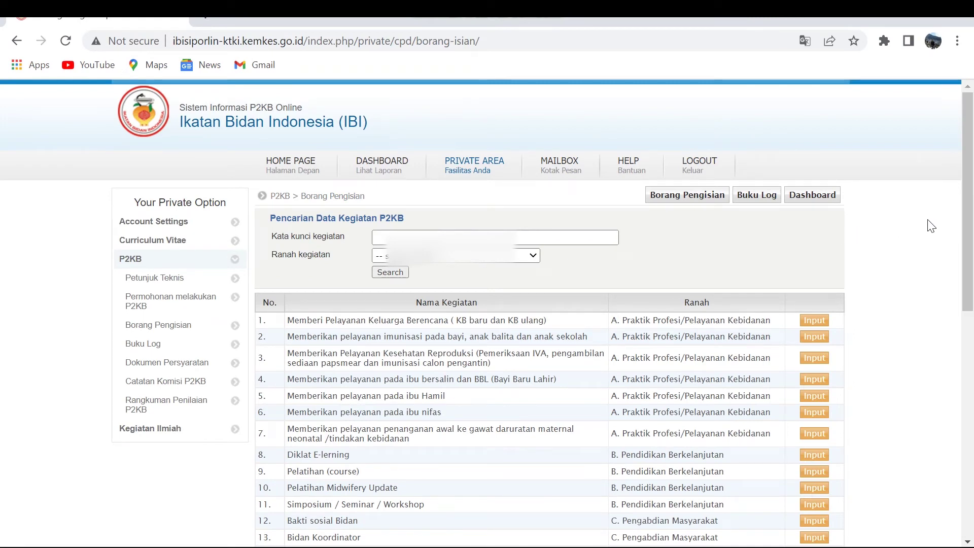
pyautogui.click(236, 346)
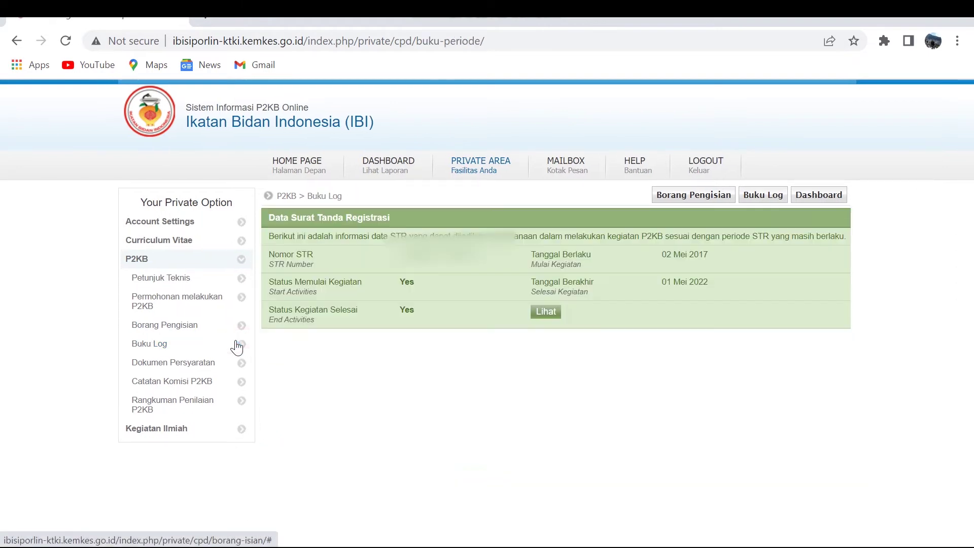
pyautogui.click(546, 311)
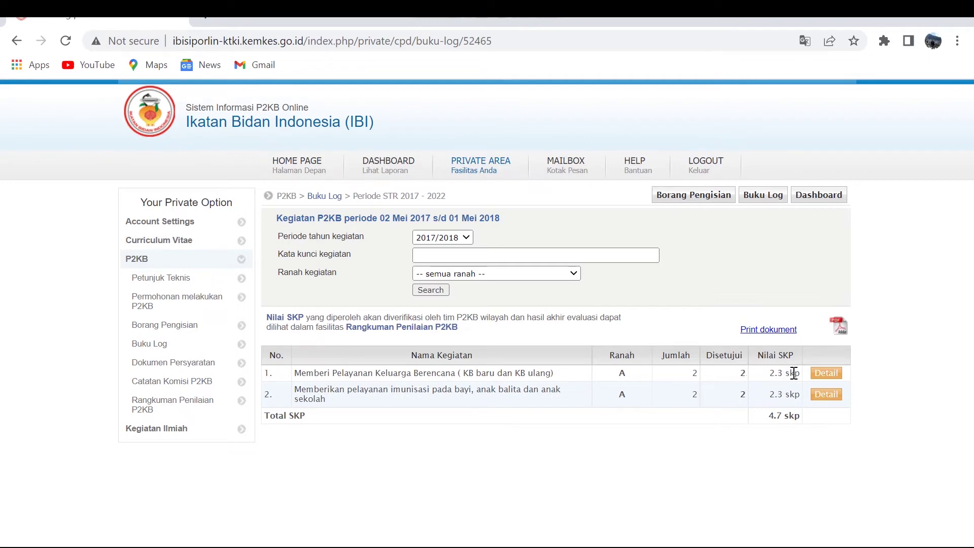
pyautogui.click(828, 373)
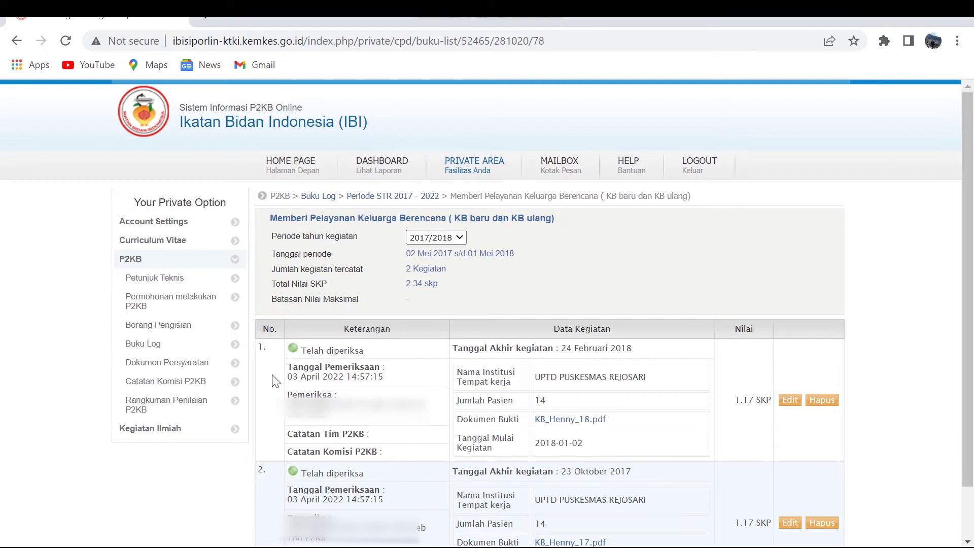
# - View the Dokumen Persyaratan list and open the blank Upload Dokumen form
pyautogui.click(235, 363)
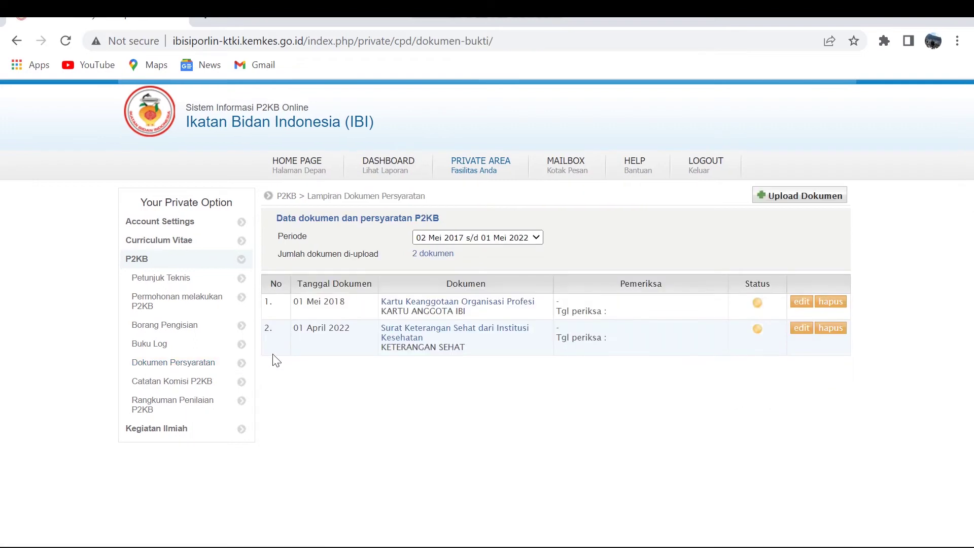
pyautogui.click(771, 206)
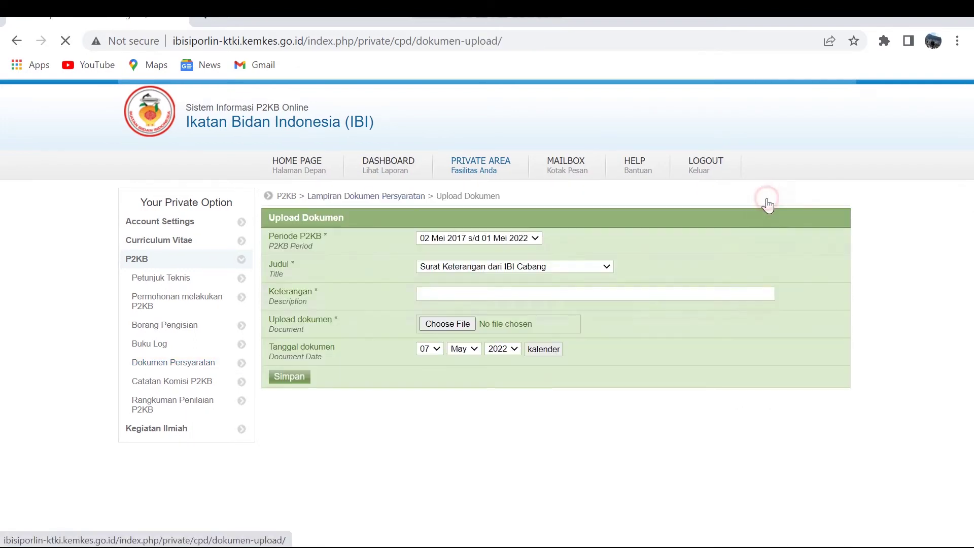
# - Fill in the Upload Dokumen form with Judul Kartu Keanggotaan Organisasi Profesi and Keterangan KARTU ANGGOTA IBI
pyautogui.click(607, 266)
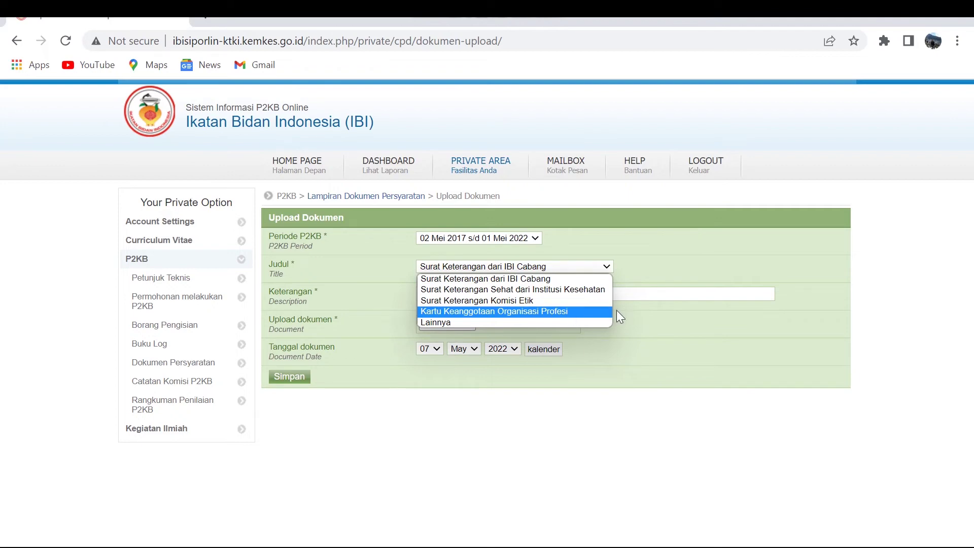
pyautogui.click(570, 311)
pyautogui.click(495, 294)
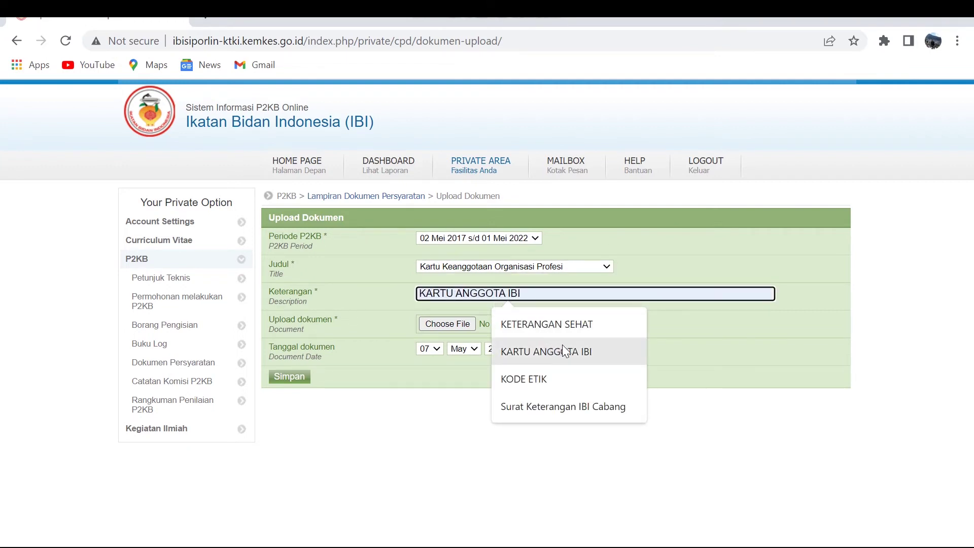
pyautogui.click(595, 353)
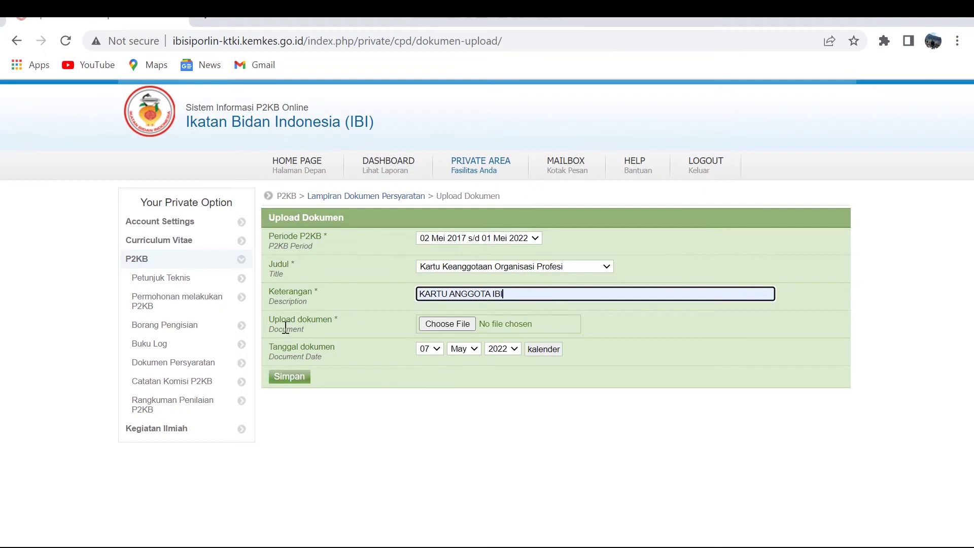
# - View the Catatan Komisi P2KB page and the Rekapitulasi Nilai SKP for the STR period 02 Mei 2017 s/d 01 Mei 2022
pyautogui.click(242, 381)
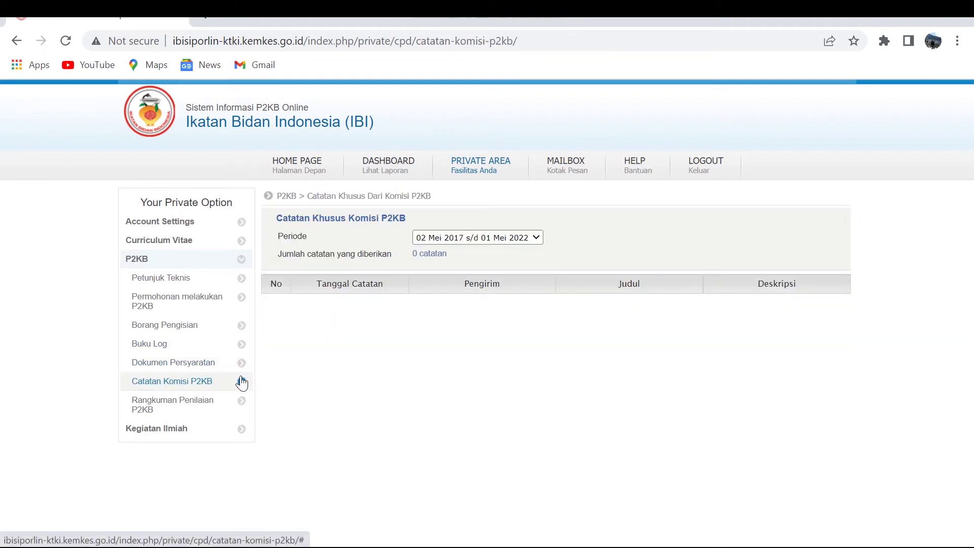
pyautogui.click(241, 405)
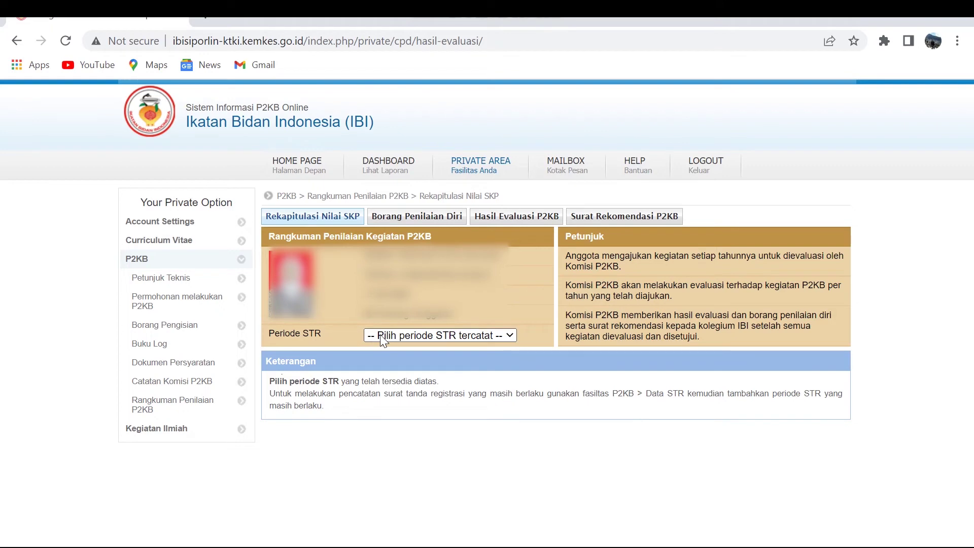
pyautogui.click(512, 334)
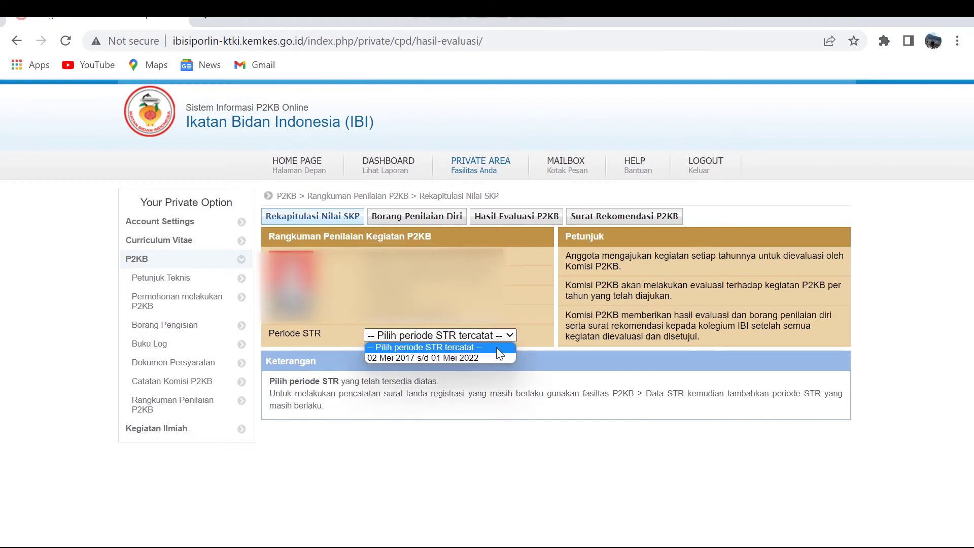
pyautogui.click(478, 358)
pyautogui.scroll(-1, 558, 345)
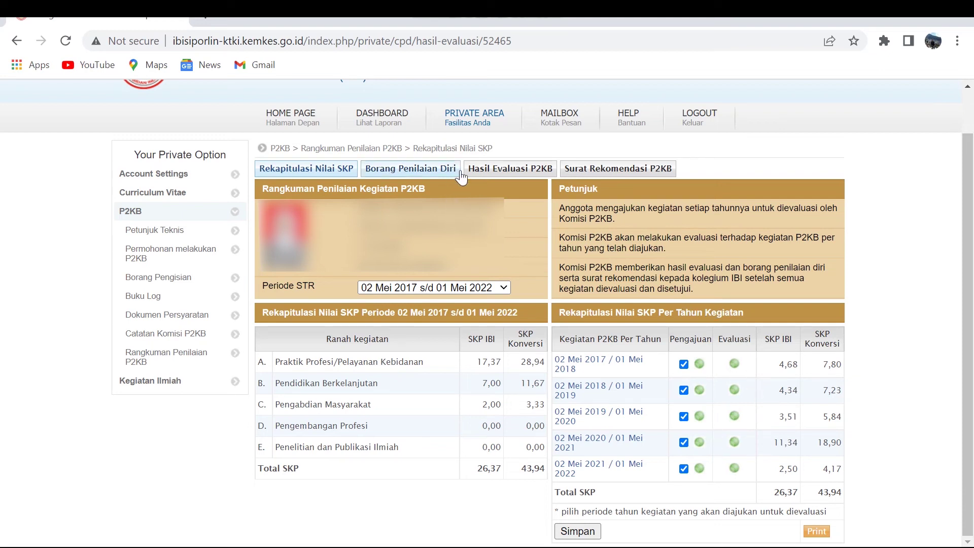
# - View the Hasil Evaluasi P2KB and the Surat Rekomendasi P2KB page for the same STR period
pyautogui.click(488, 168)
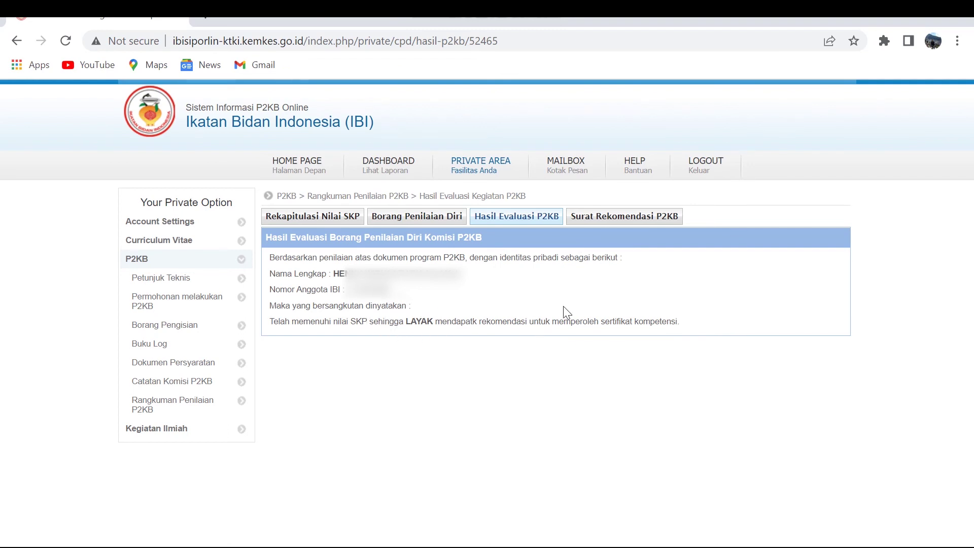
pyautogui.click(580, 218)
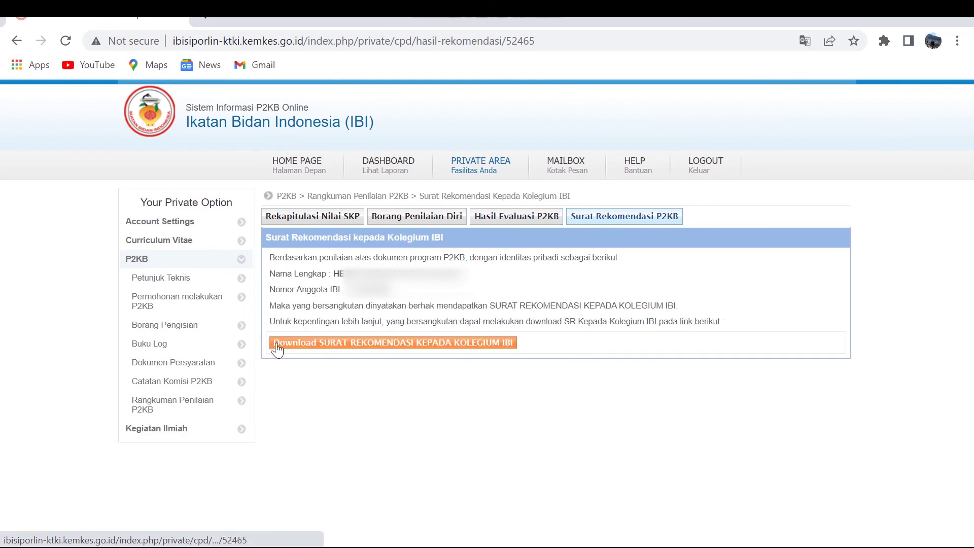